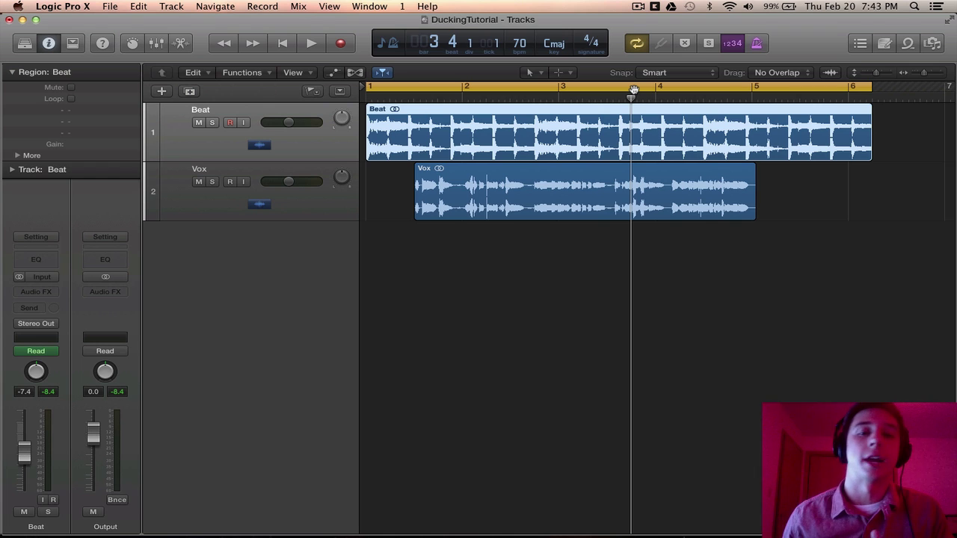
# Step: Play back the beat and vocal together without any effects
pyautogui.press('space')
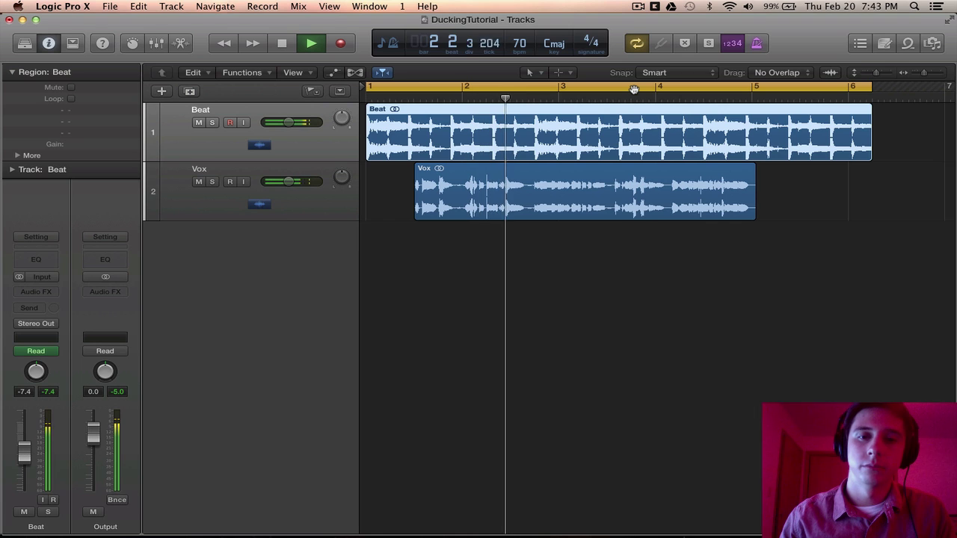
pyautogui.press('space')
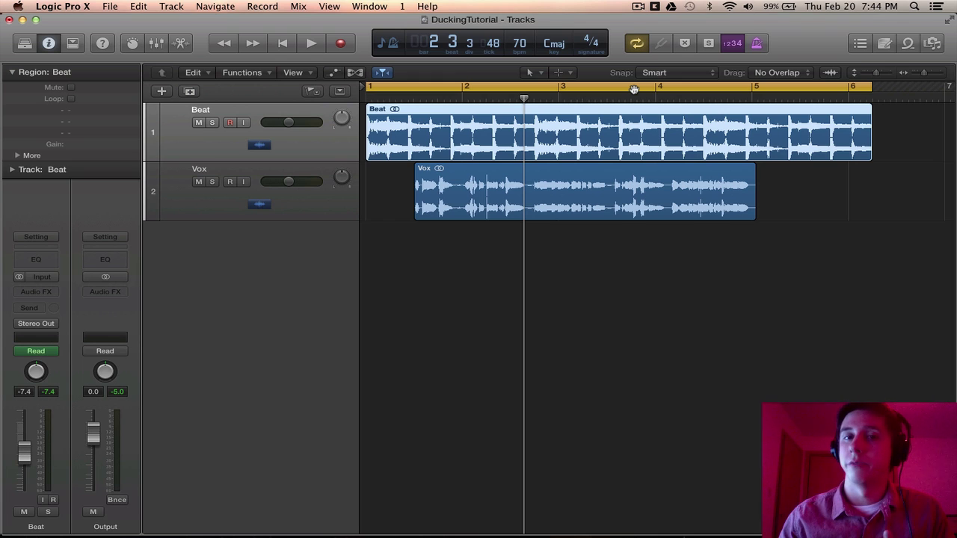
# Step: Insert a stereo Compressor on the Beat track and set its side chain to Audio 2 - Vox
pyautogui.click(54, 292)
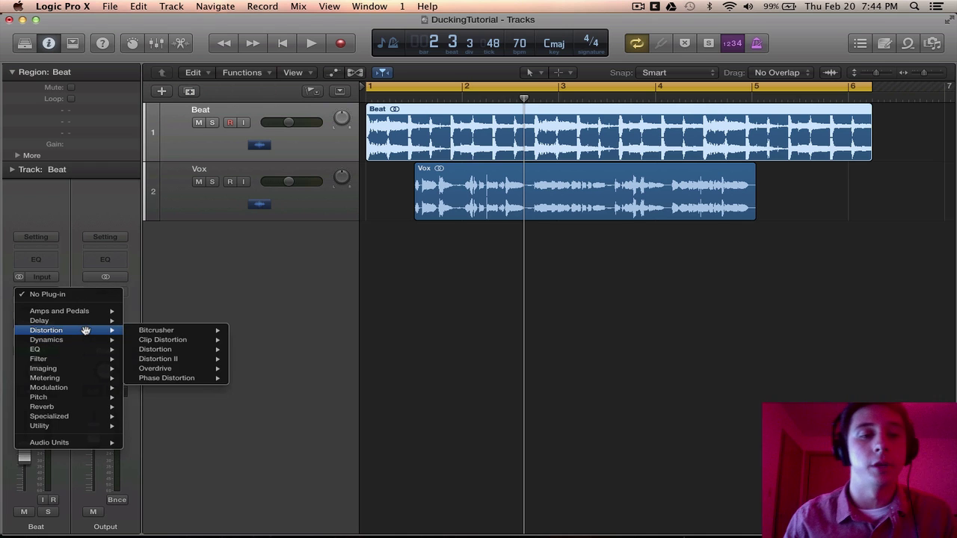
pyautogui.moveTo(93, 340)
pyautogui.moveTo(168, 349)
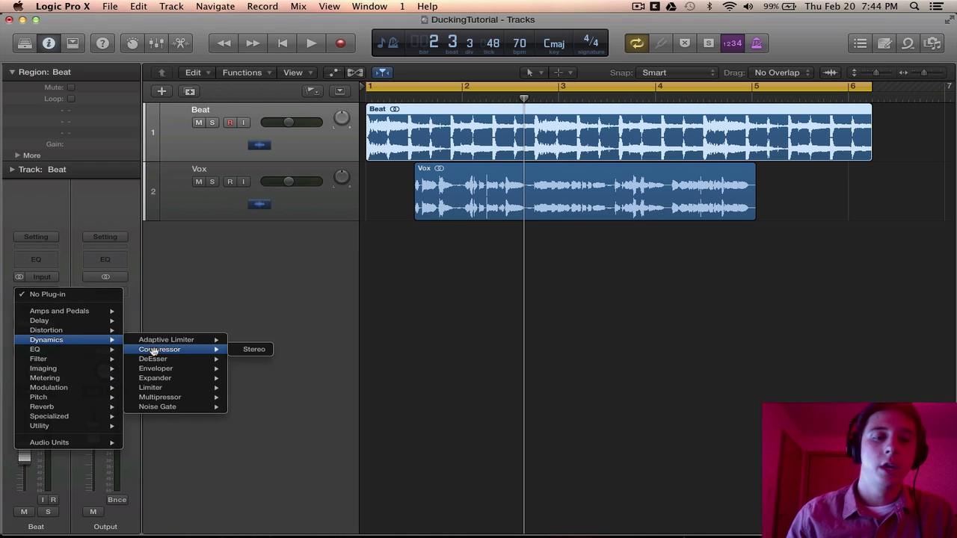
pyautogui.click(264, 348)
pyautogui.moveTo(275, 53); pyautogui.dragTo(573, 147)
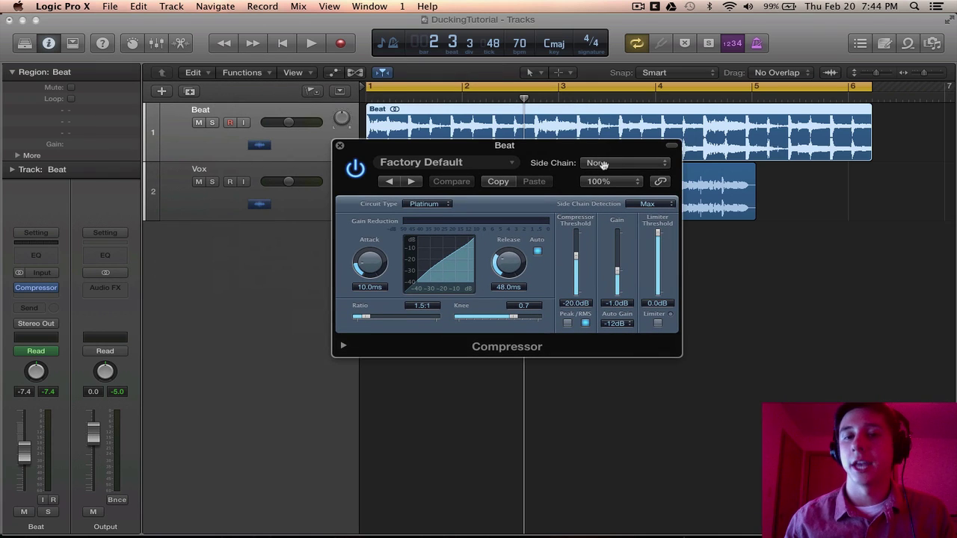
pyautogui.click(602, 163)
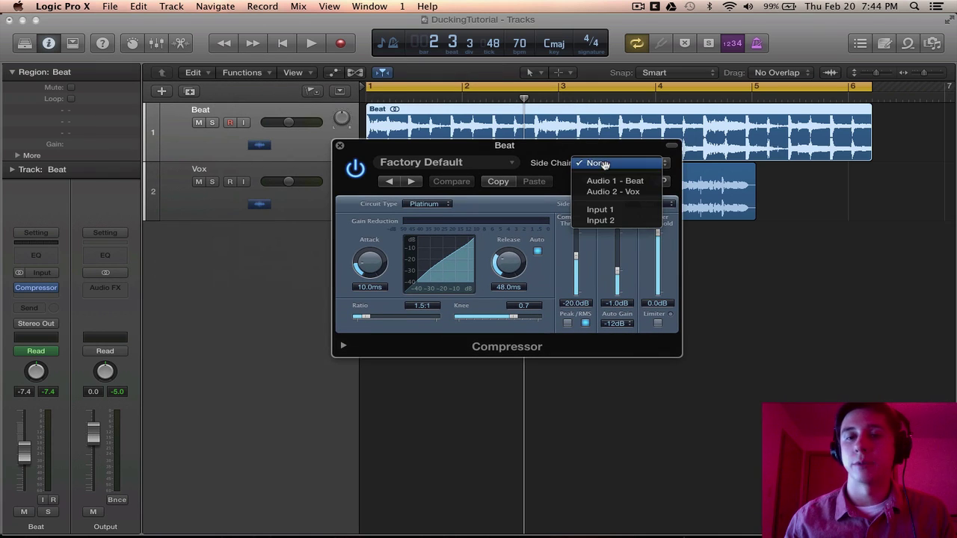
pyautogui.click(632, 191)
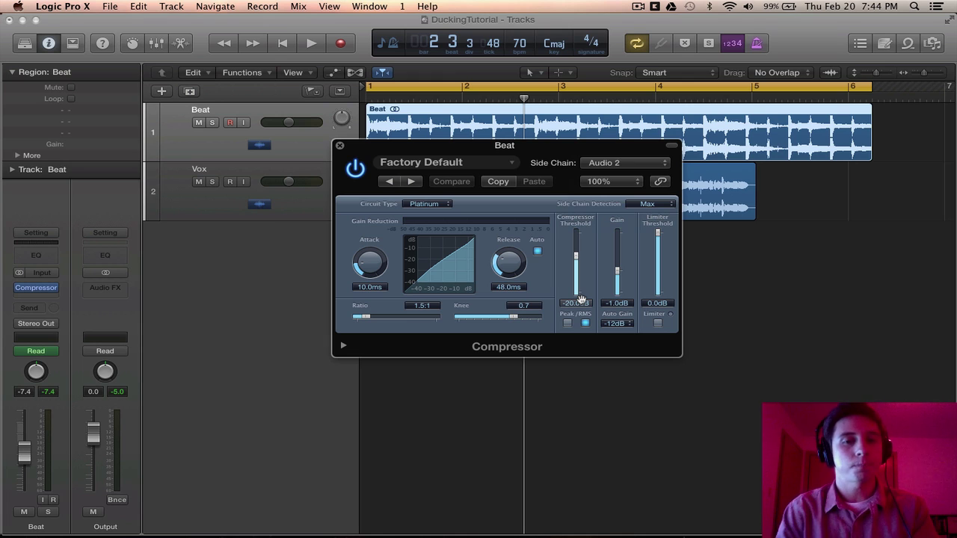
# Step: Turn off the compressor's Auto Gain and set its circuit type to Vintage FET
pyautogui.click(628, 326)
pyautogui.click(620, 299)
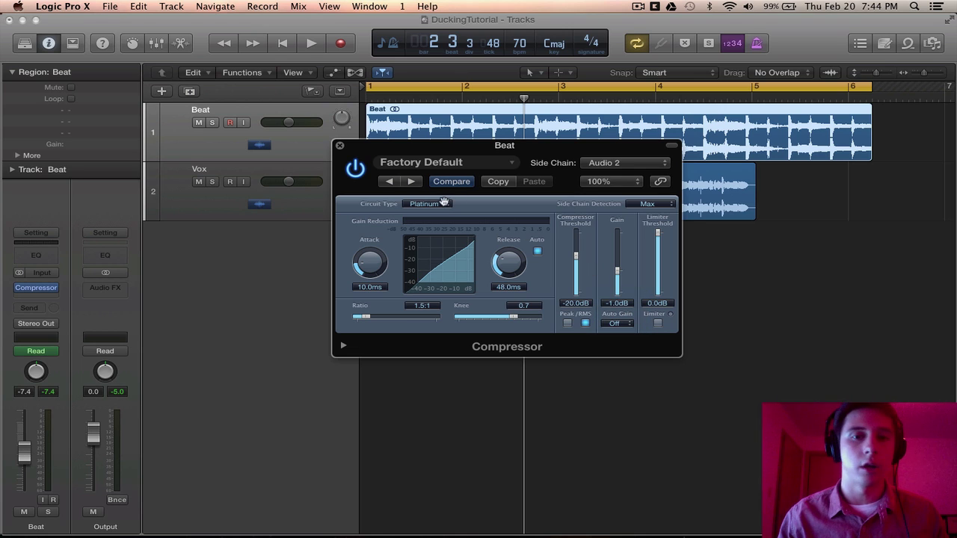
pyautogui.click(441, 203)
pyautogui.click(427, 265)
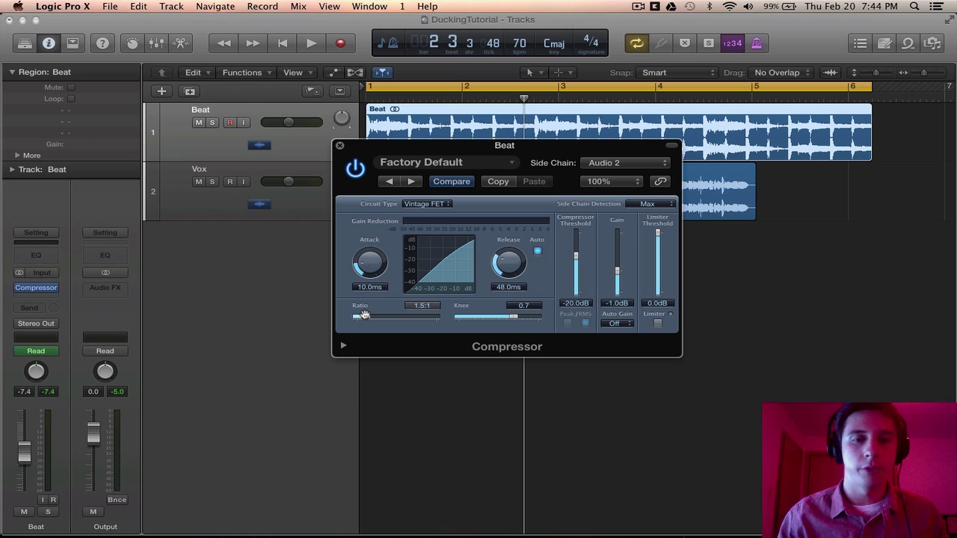
# Step: Set the compressor's ratio to 5.2:1 and threshold to -34 dB, and audition the ducking
pyautogui.moveTo(362, 315); pyautogui.dragTo(395, 316)
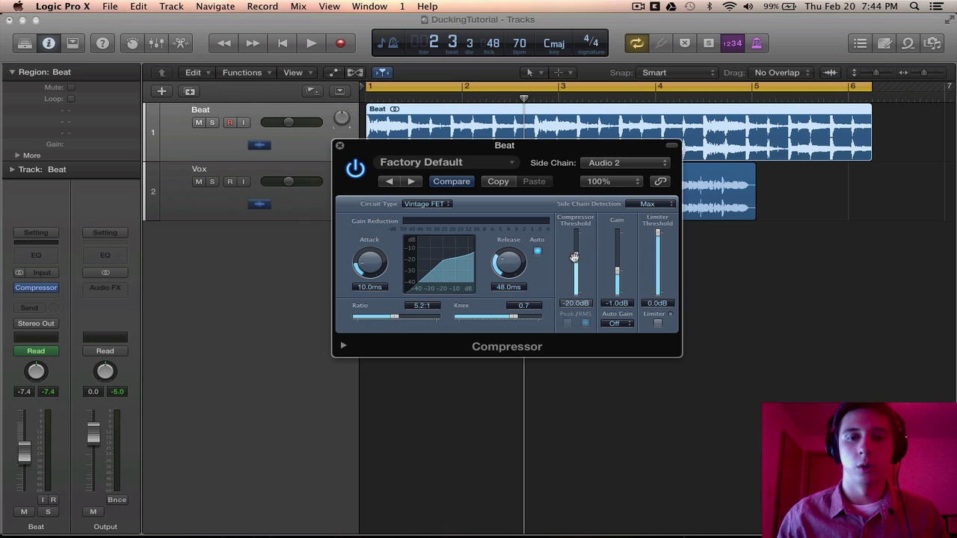
pyautogui.moveTo(574, 258); pyautogui.dragTo(577, 274)
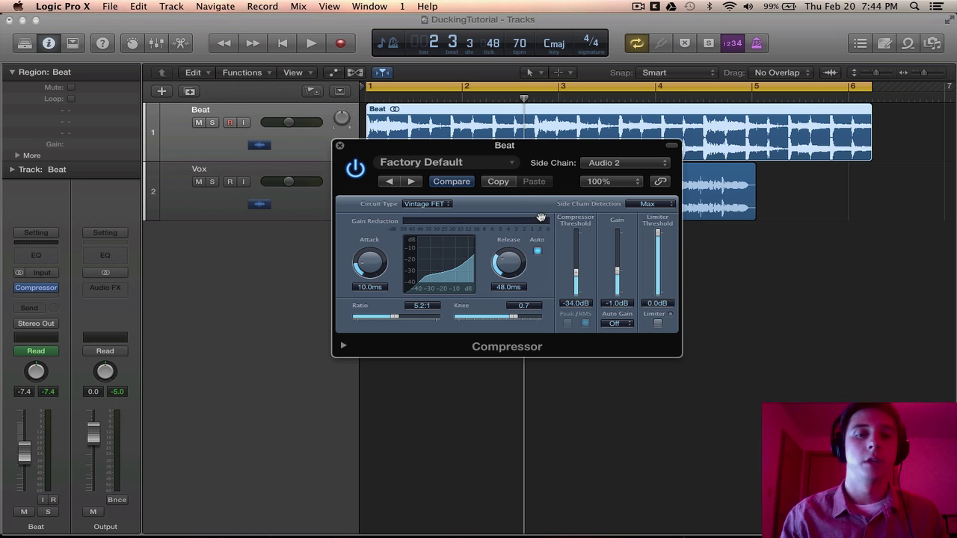
pyautogui.press('space')
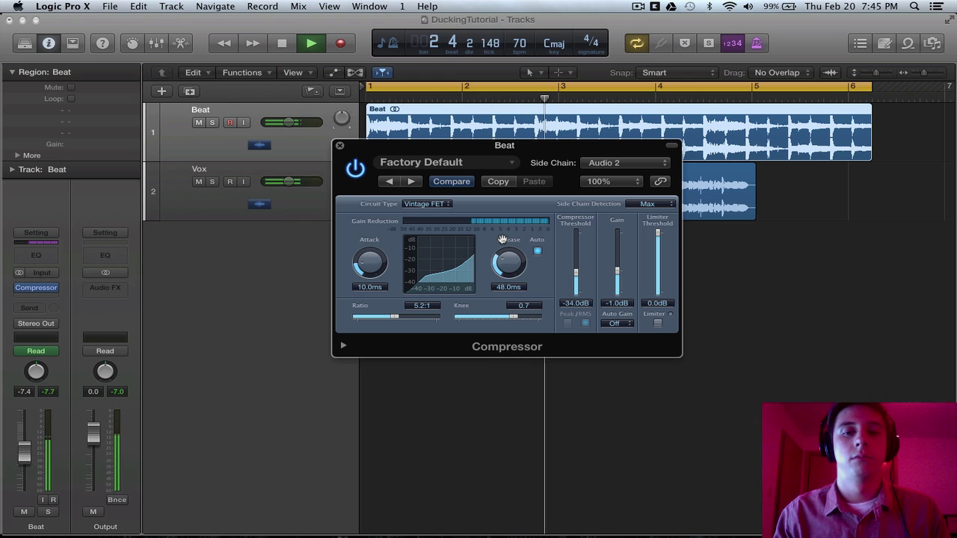
pyautogui.press('space')
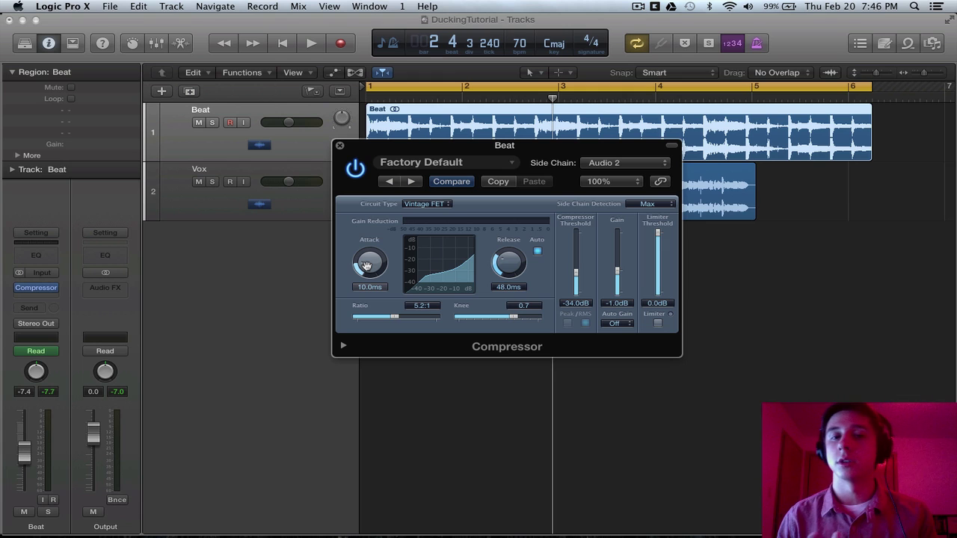
# Step: Set the compressor's attack to 11.5 ms and its release to 1200 ms
pyautogui.moveTo(366, 266); pyautogui.dragTo(362, 262)
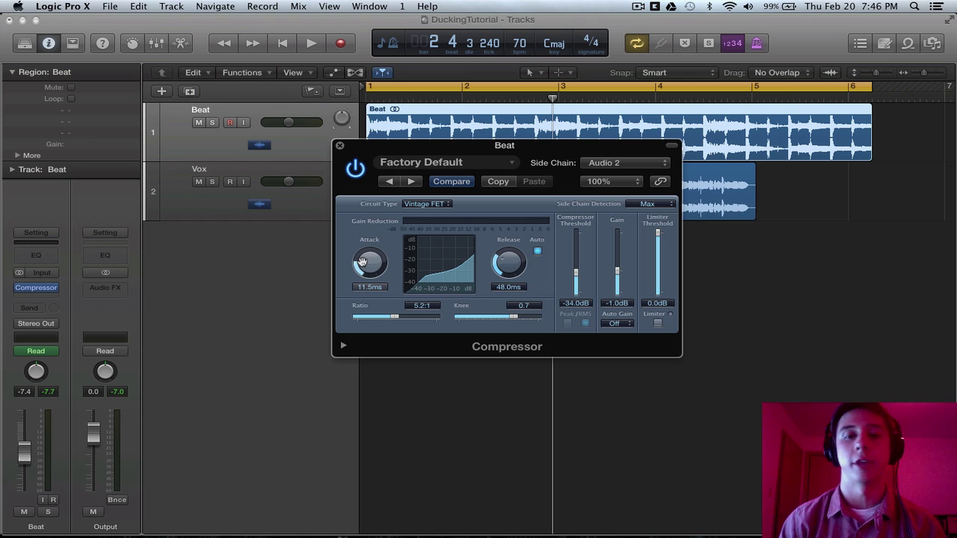
pyautogui.moveTo(508, 262); pyautogui.dragTo(498, 232)
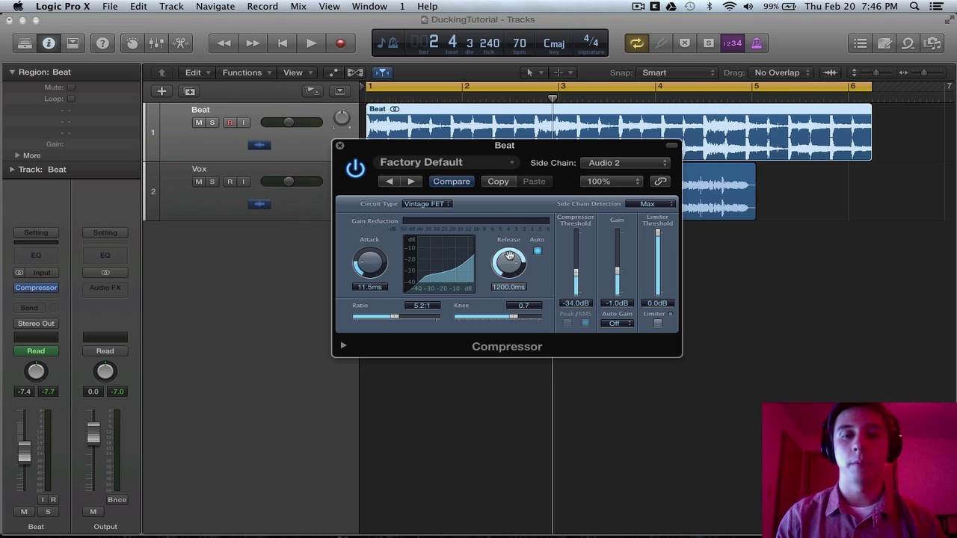
# Step: Turn off the cycle range and play the mix from bar 2 beat 3
pyautogui.click(562, 90)
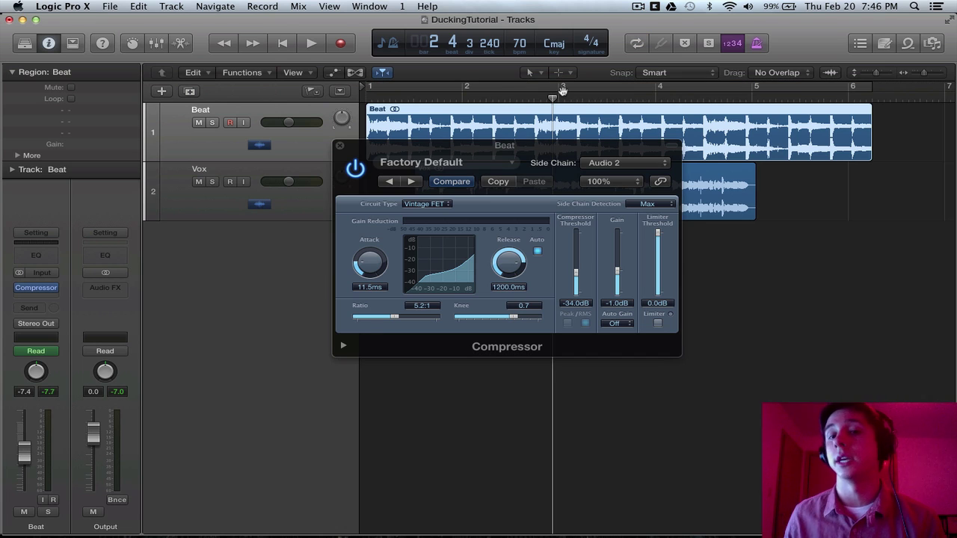
pyautogui.click(511, 96)
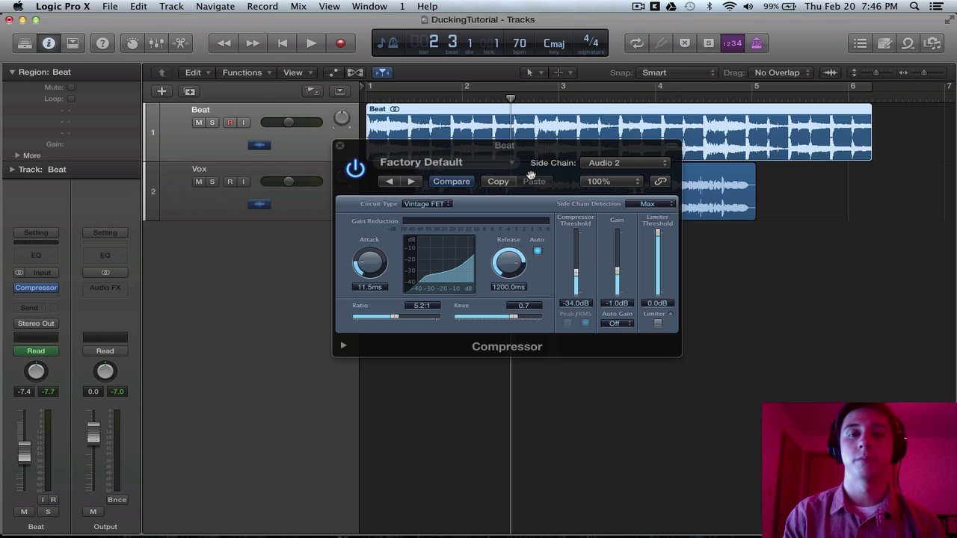
pyautogui.press('space')
pyautogui.press('space')
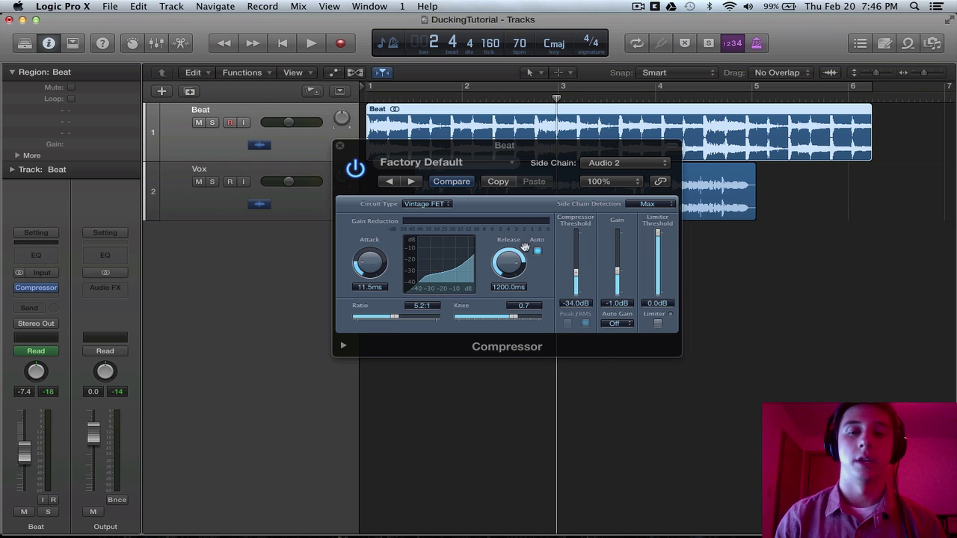
# Step: Set the compressor's release to 260 ms while auditioning the end of the vocal from bar 4 beat 3
pyautogui.moveTo(572, 157); pyautogui.dragTo(631, 267)
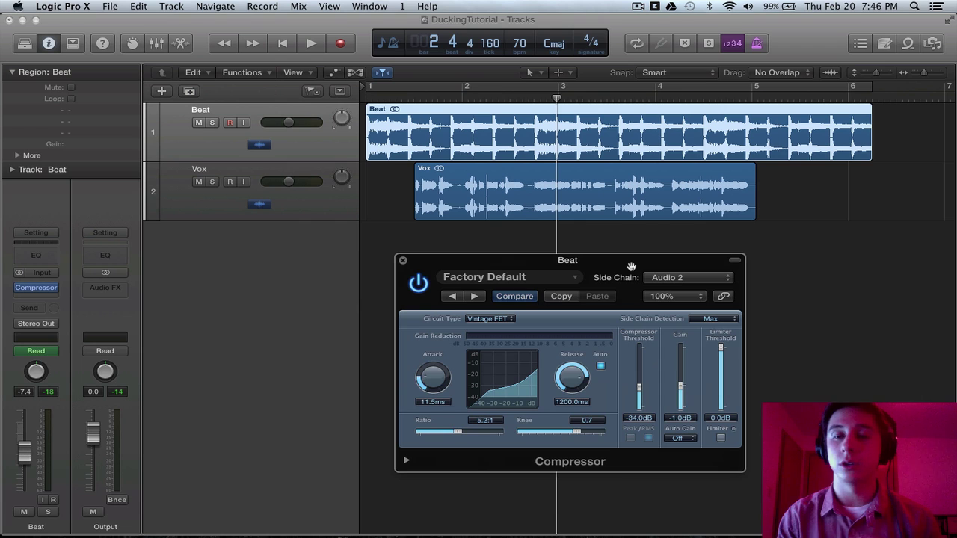
pyautogui.click(703, 97)
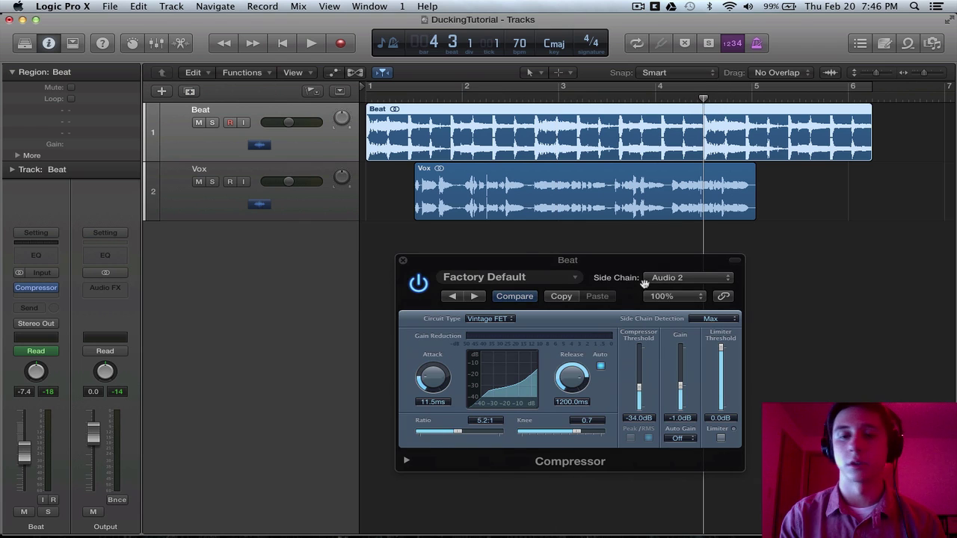
pyautogui.press('space')
pyautogui.moveTo(573, 378); pyautogui.dragTo(578, 394)
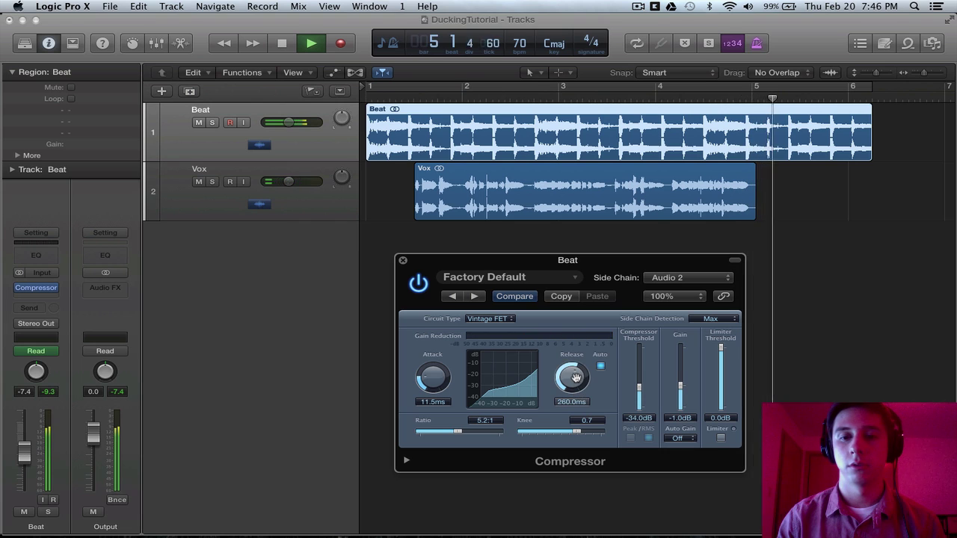
pyautogui.click(714, 102)
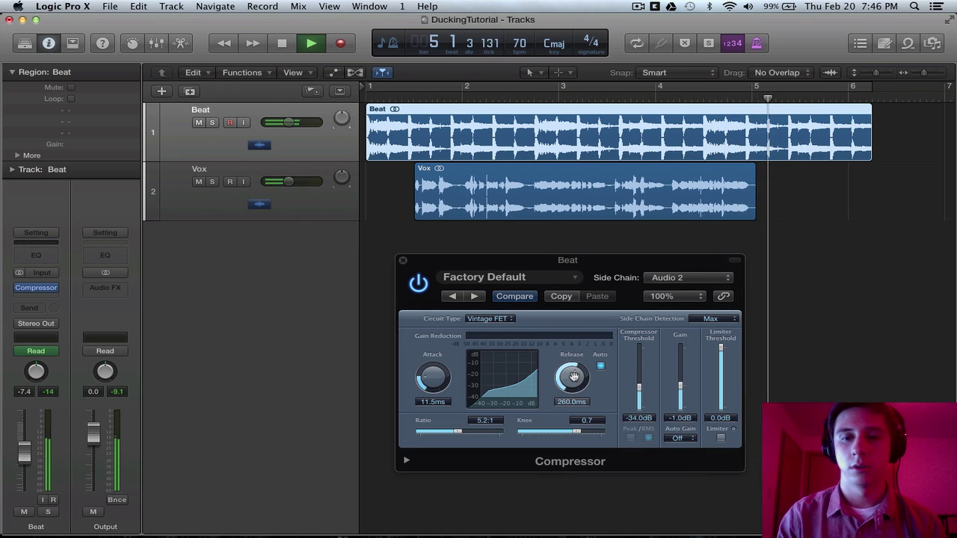
pyautogui.press('space')
# Step: Play the mix from just before the vocal starts in bar 1 to check the ducking
pyautogui.moveTo(557, 261); pyautogui.dragTo(547, 254)
pyautogui.click(402, 95)
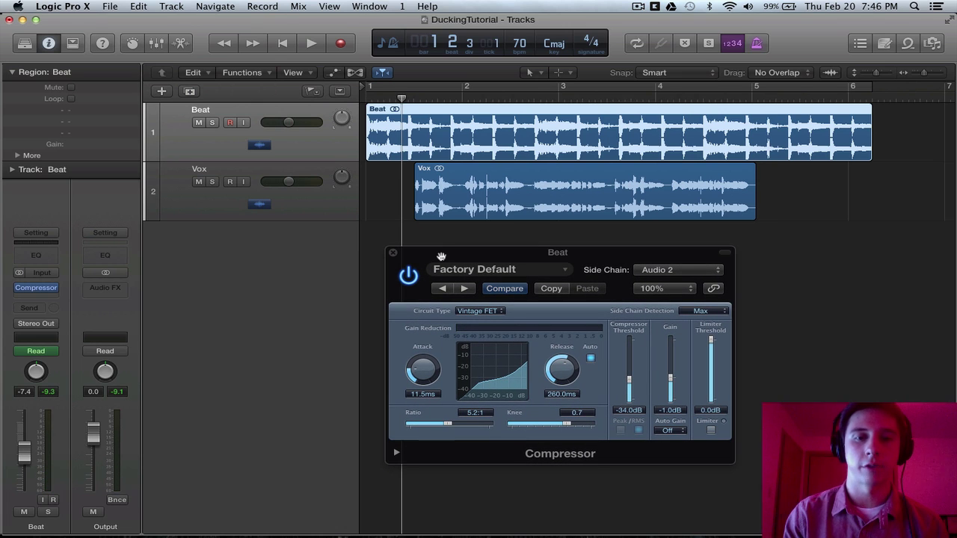
pyautogui.press('space')
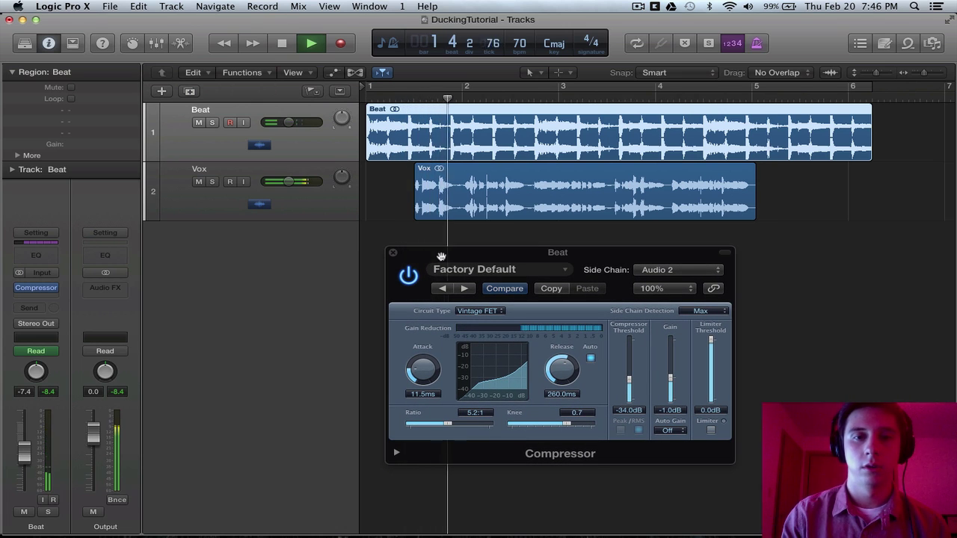
pyautogui.press('space')
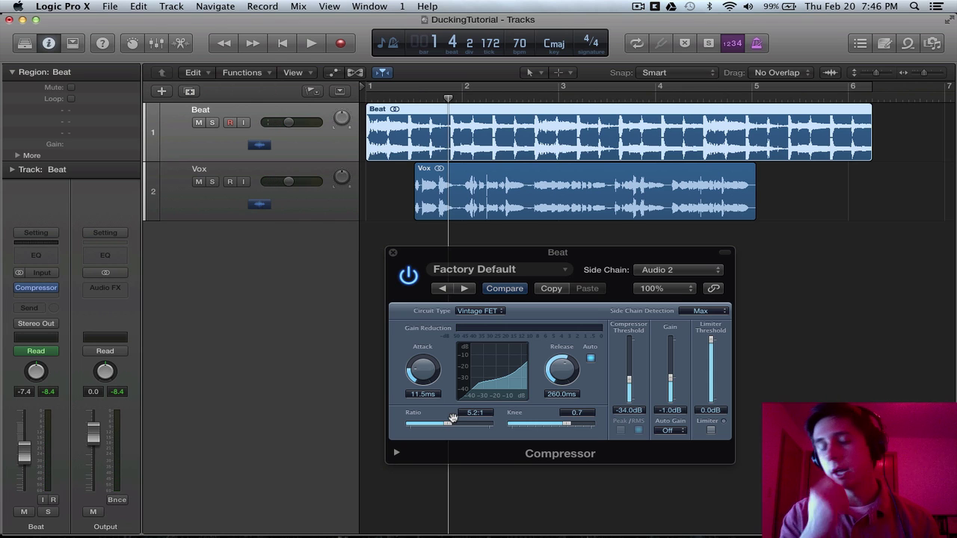